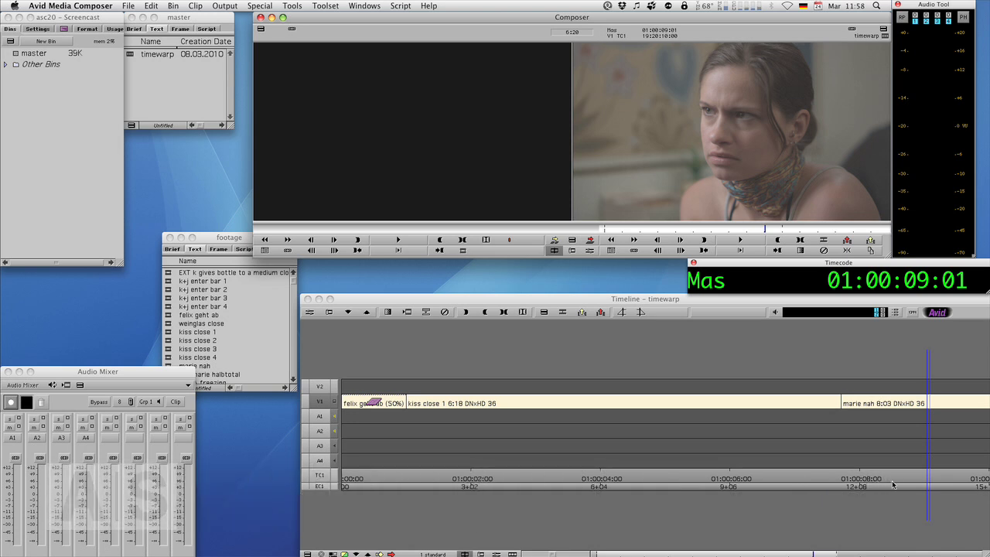
Scrub to the woman's close-up and open the Color Correction toolset.
mouse_move(913, 478)
left_mouse_down()
mouse_move(832, 478)
mouse_move(917, 474)
mouse_move(909, 477)
left_mouse_up()
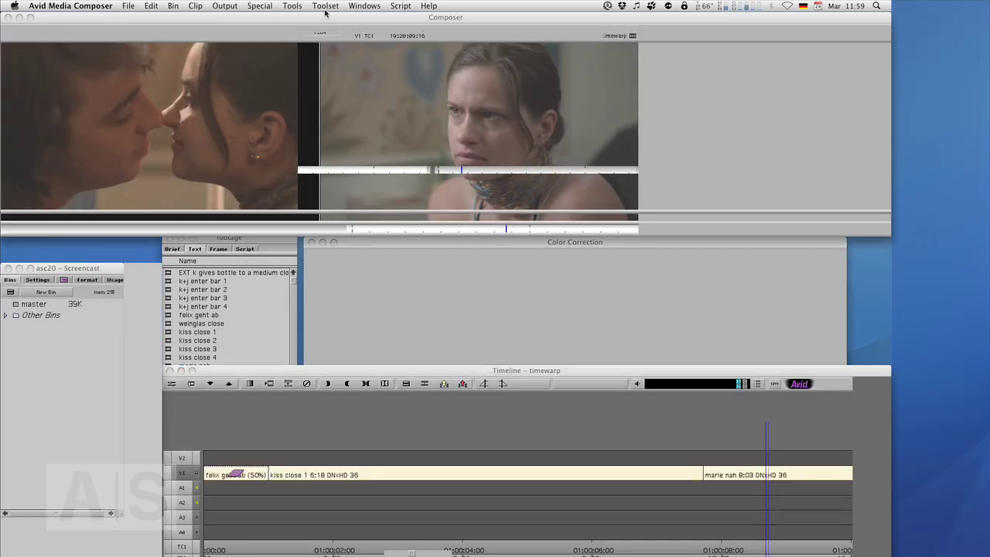
left_click(326, 5)
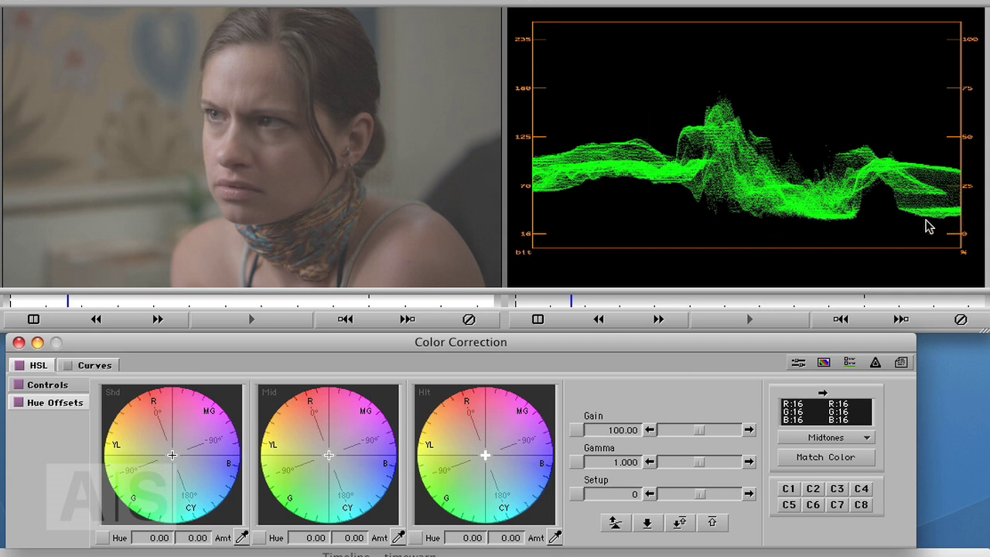
Step the Setup down, then back up, to settle at -15.
left_click(649, 495)
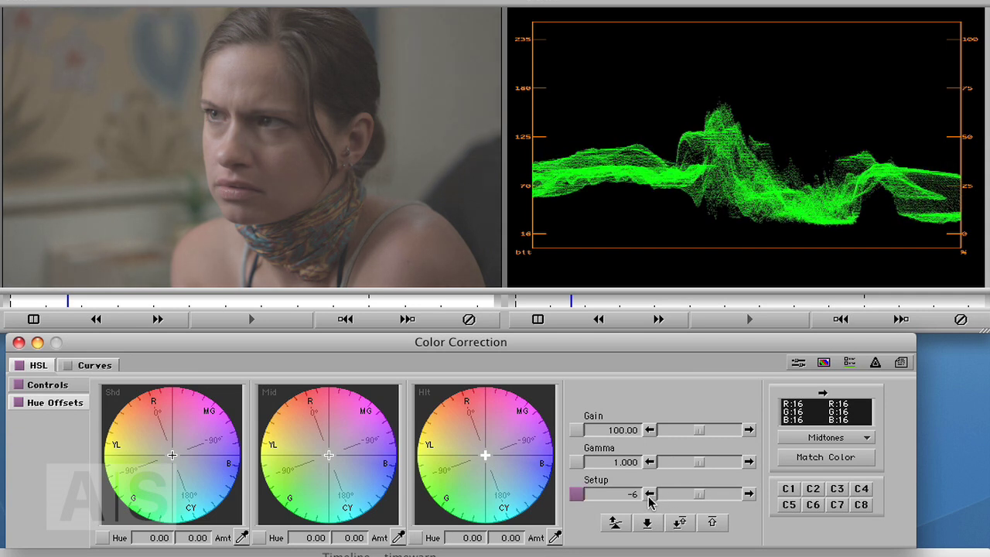
left_click(649, 494)
left_click(650, 494)
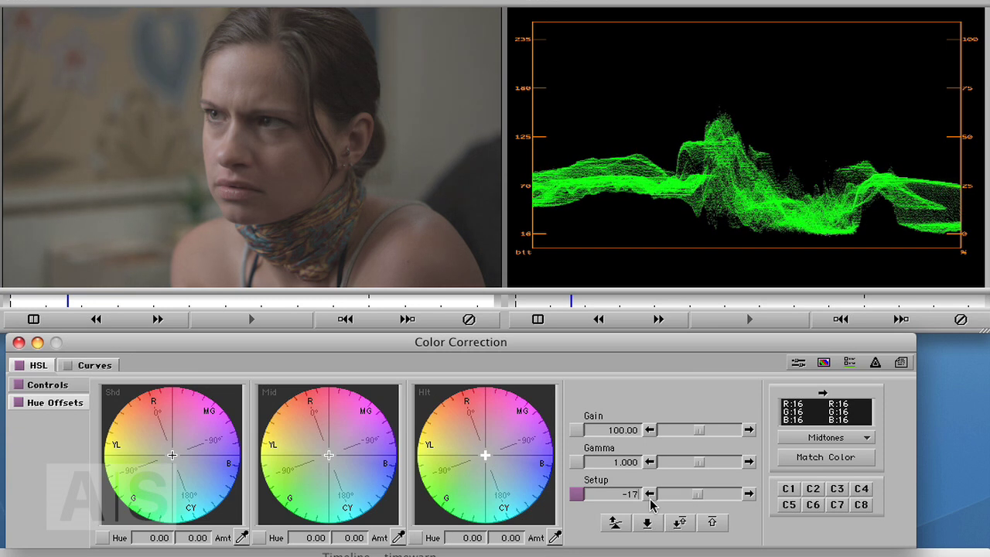
left_click(651, 494)
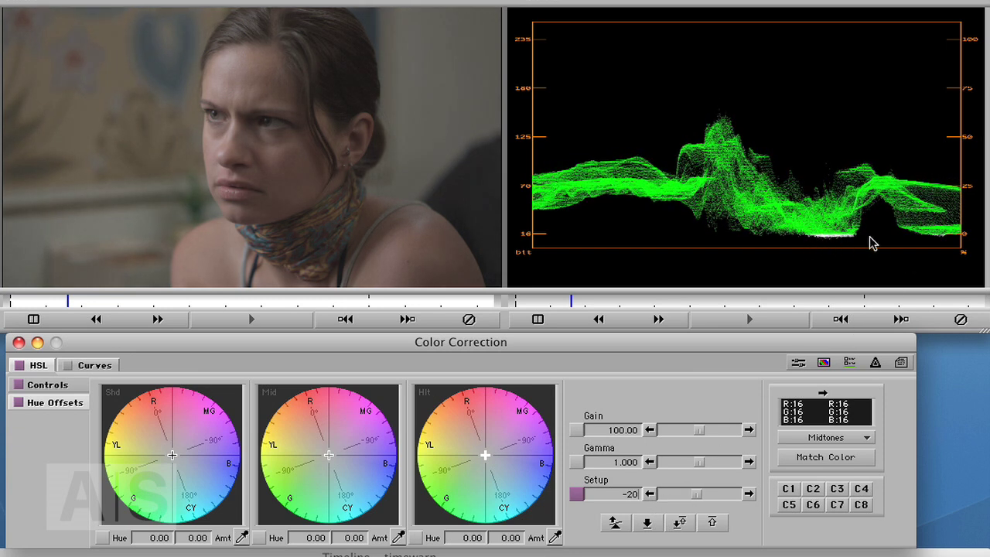
left_click(748, 495)
left_click(748, 495)
left_click(748, 495)
left_click(748, 495)
left_click(748, 494)
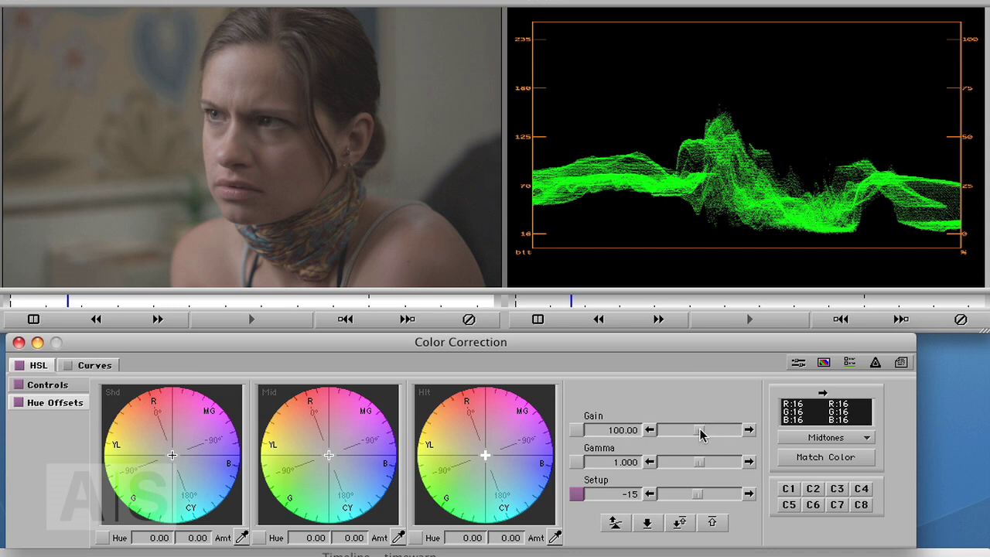
Raise the Gain to 142.85 to brighten the highlights.
left_click_drag(703, 435, 720, 435)
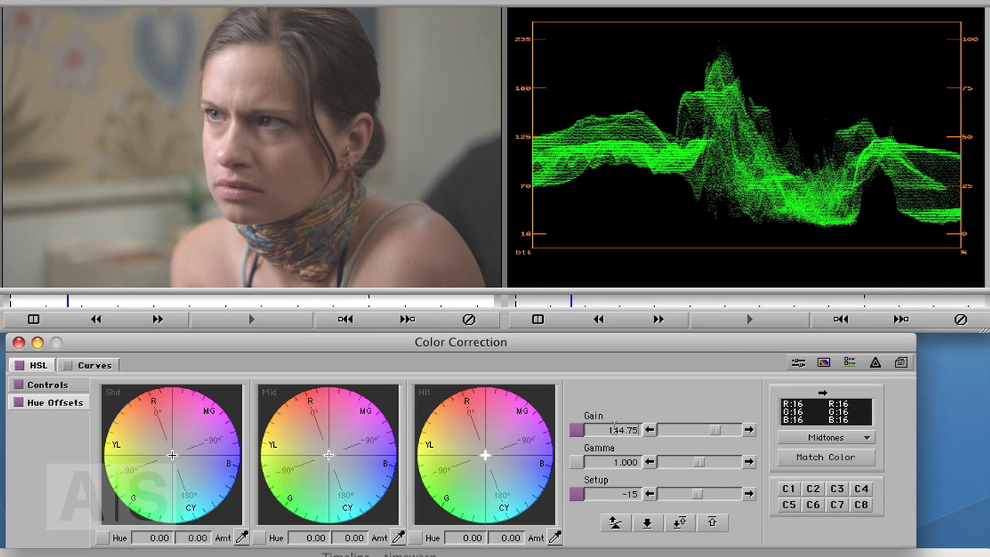
left_click(649, 429)
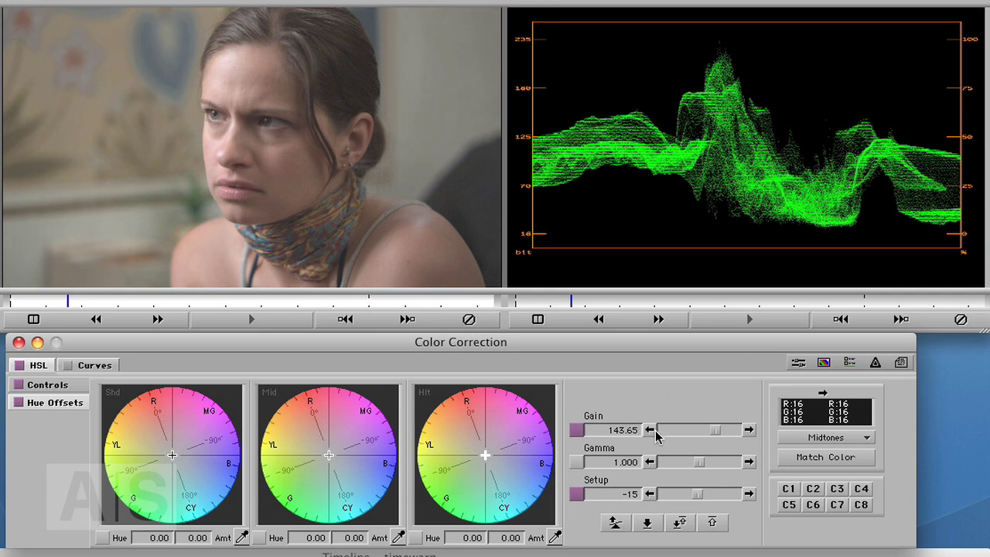
left_click(652, 432)
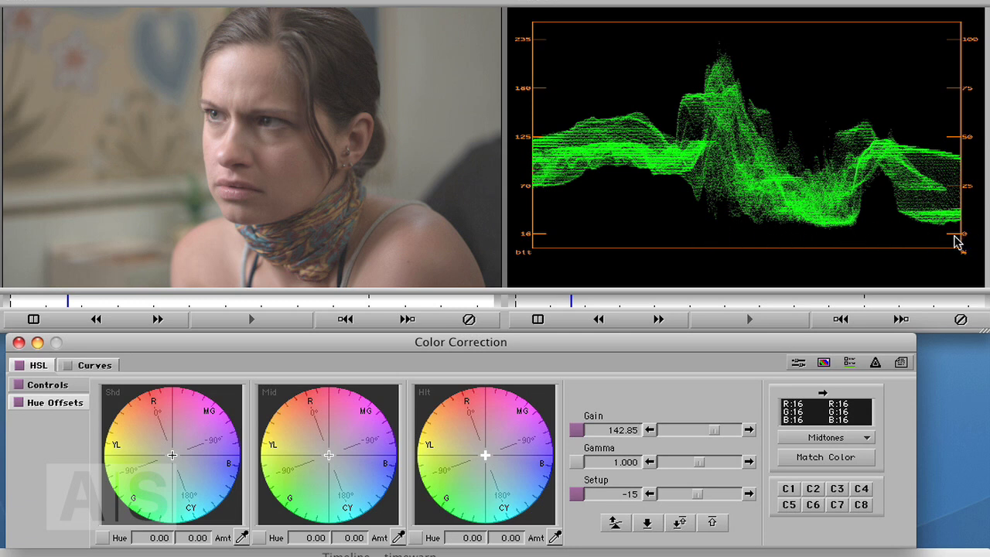
Adjust the Setup with its arrows to -19.
left_click(650, 495)
left_click(650, 495)
left_click(649, 495)
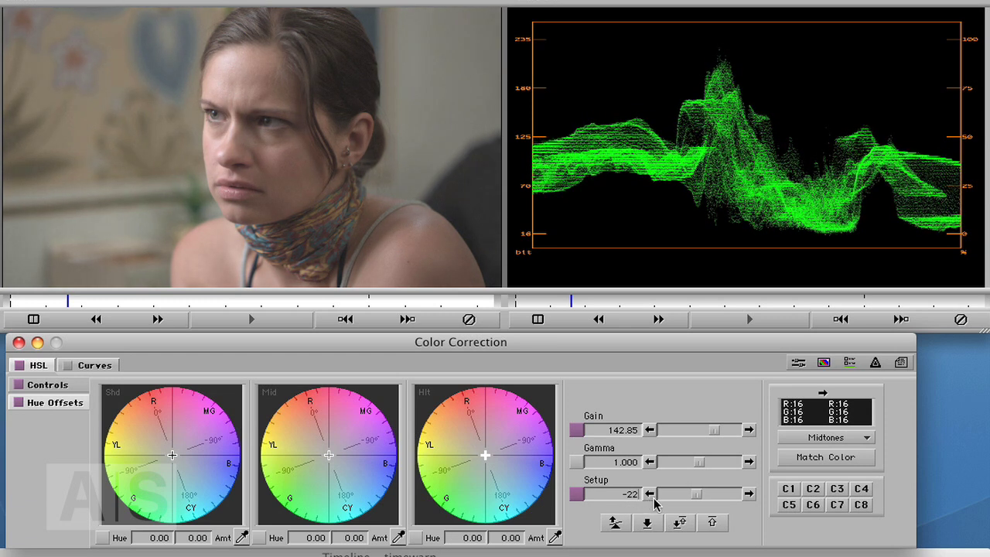
left_click(748, 494)
left_click(749, 494)
left_click(748, 493)
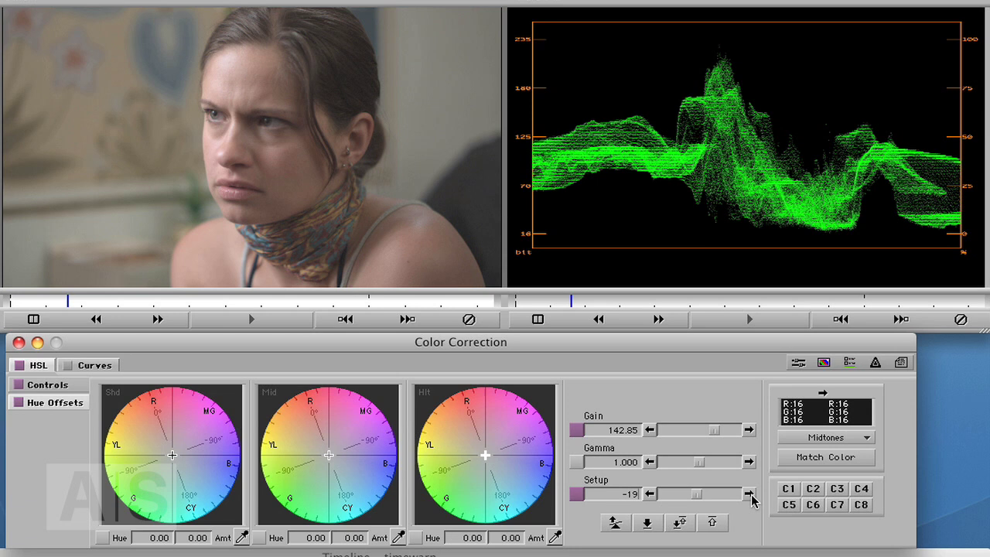
Raise the Gain in small steps to 146.75.
left_click(749, 431)
left_click(749, 431)
left_click(749, 431)
left_click(749, 430)
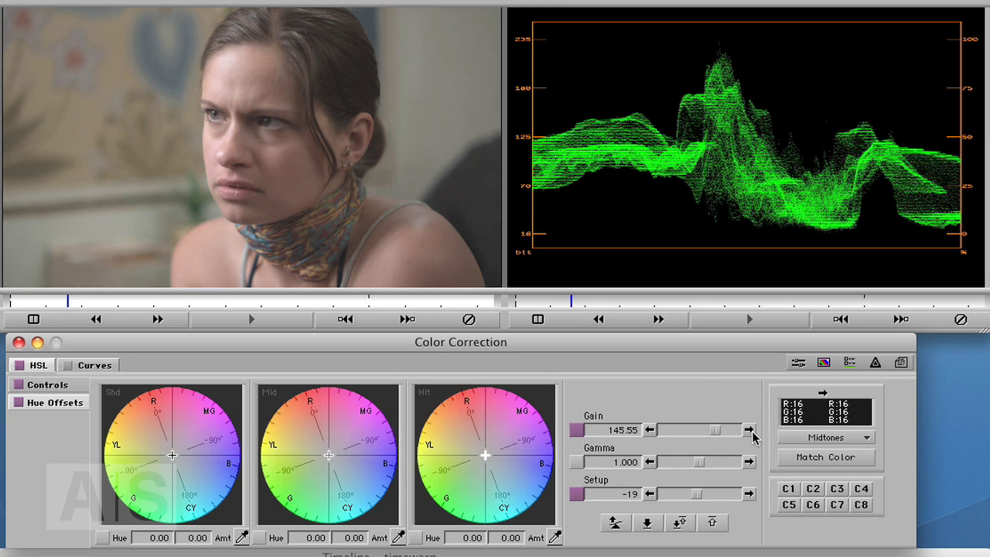
left_click(749, 430)
left_click(749, 431)
left_click(749, 430)
left_click(749, 431)
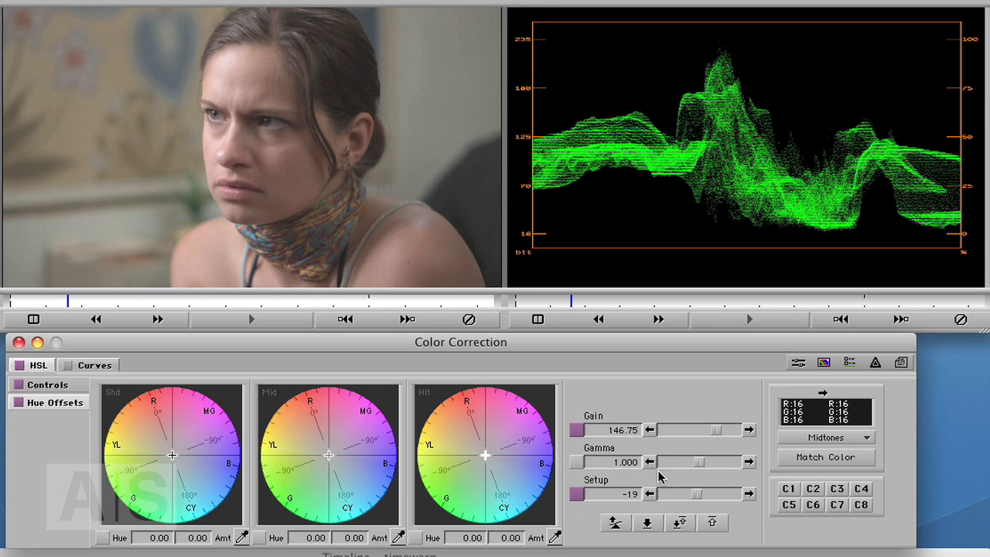
Raise the Gamma to 1.380 to lift the midtones.
left_click(750, 461)
left_click(749, 462)
left_click(749, 461)
left_click(749, 461)
left_click(750, 461)
left_click(749, 461)
left_click(749, 462)
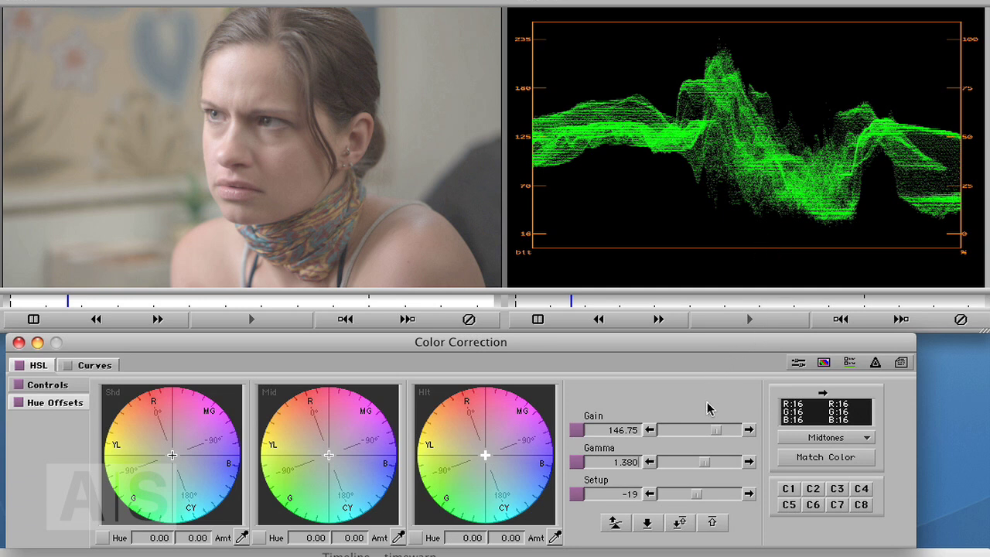
left_click(650, 461)
left_click(649, 462)
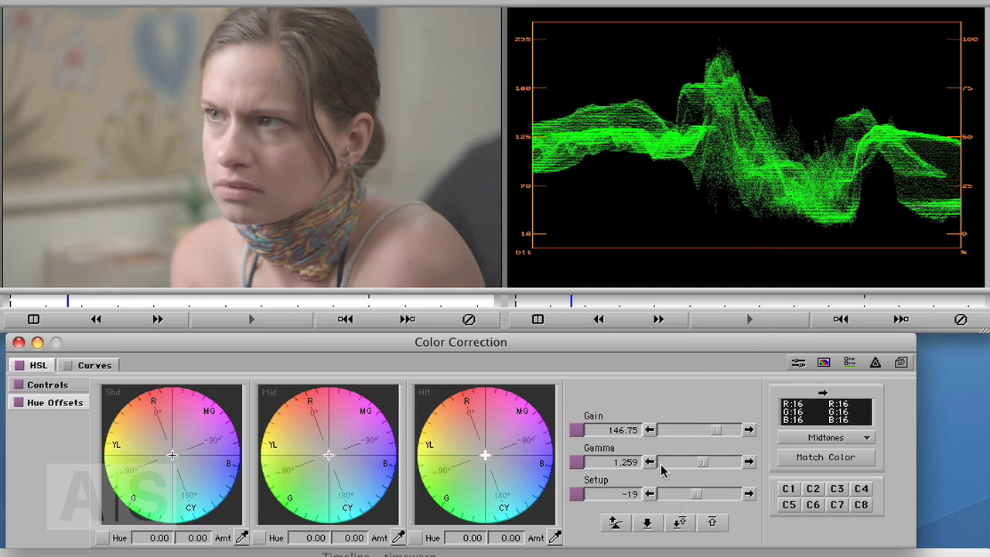
left_click(748, 464)
left_click(747, 464)
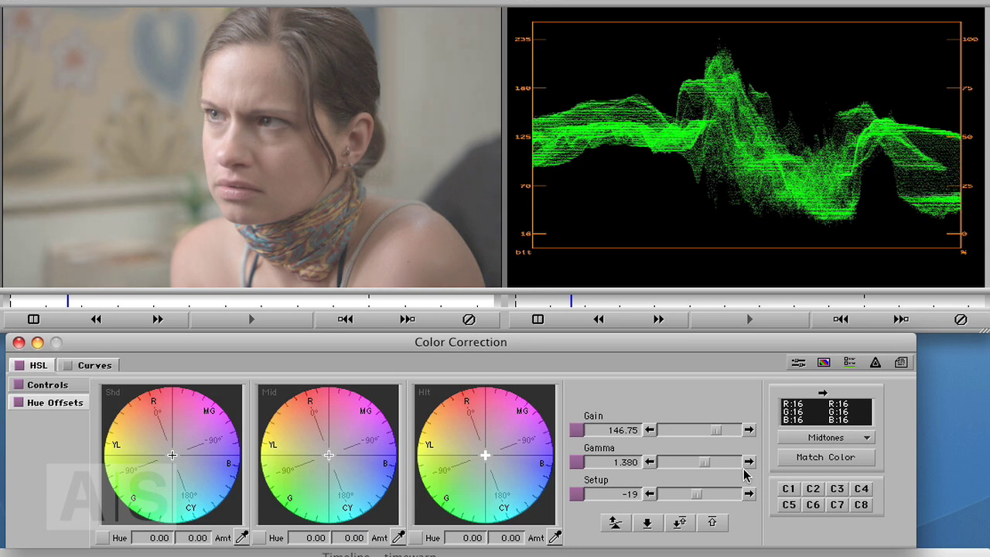
Lower the Setup to -23 to deepen the blacks.
left_click(650, 493)
left_click(649, 493)
left_click(649, 493)
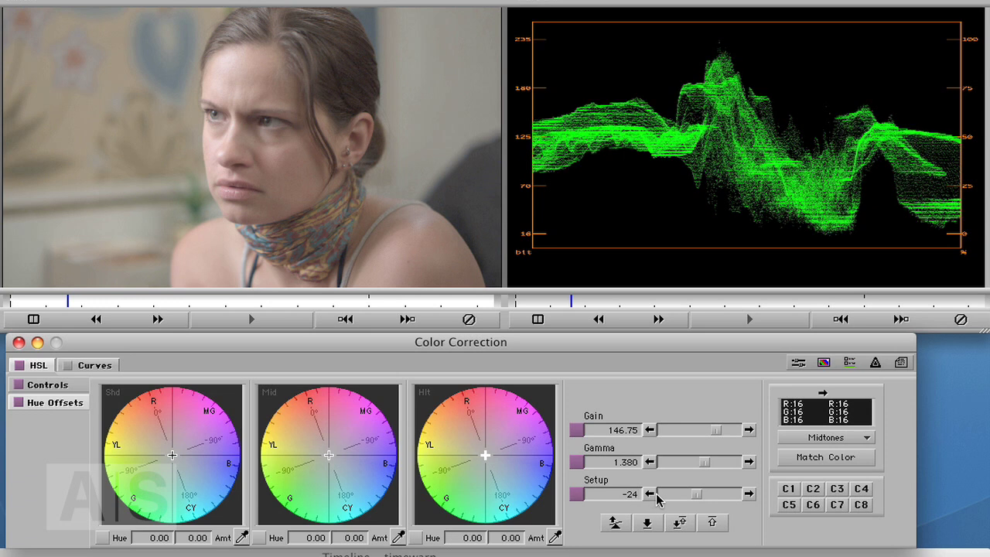
left_click(649, 493)
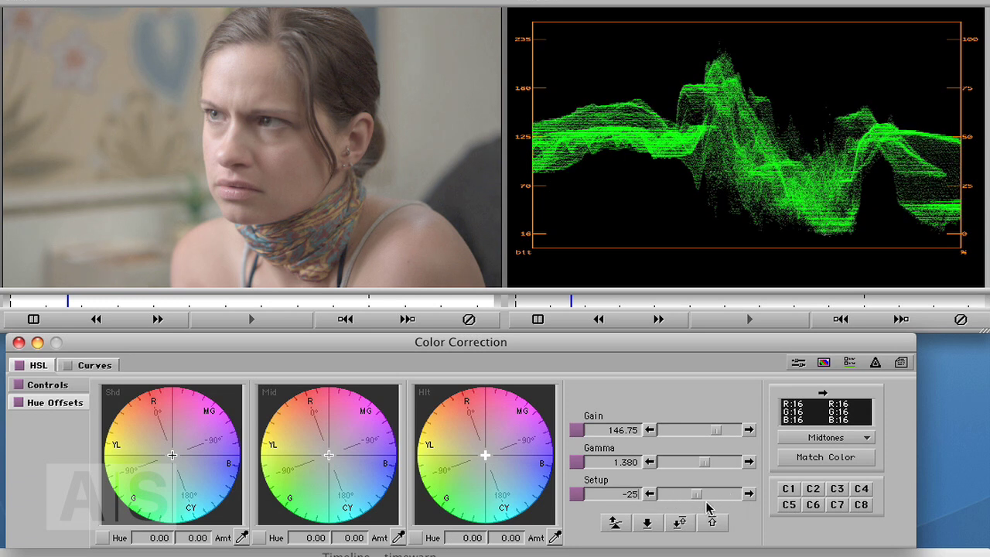
left_click(747, 493)
left_click(747, 493)
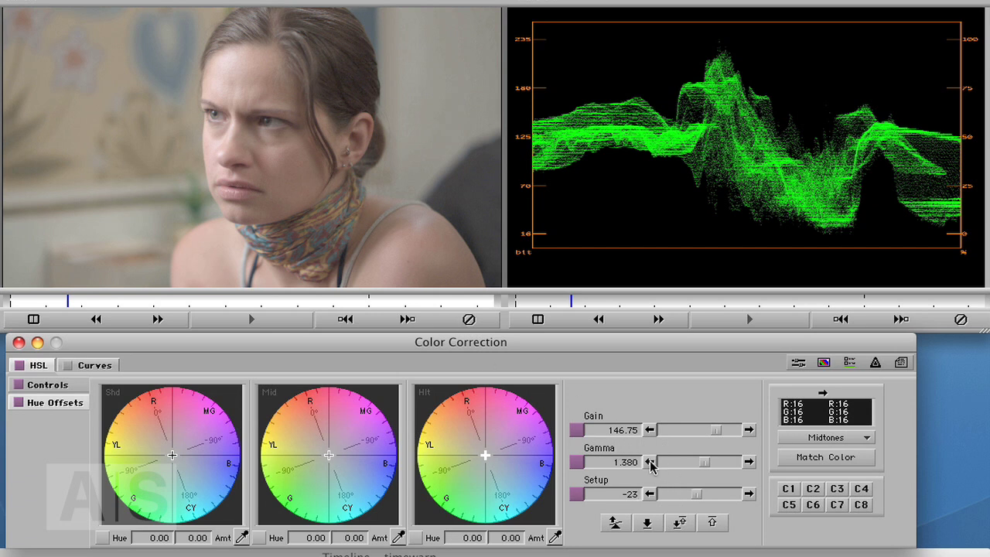
Hold arrows to bring Gamma to 0.759, Setup to -12 and Gain to 147.95.
left_click_drag(650, 463, 649, 463)
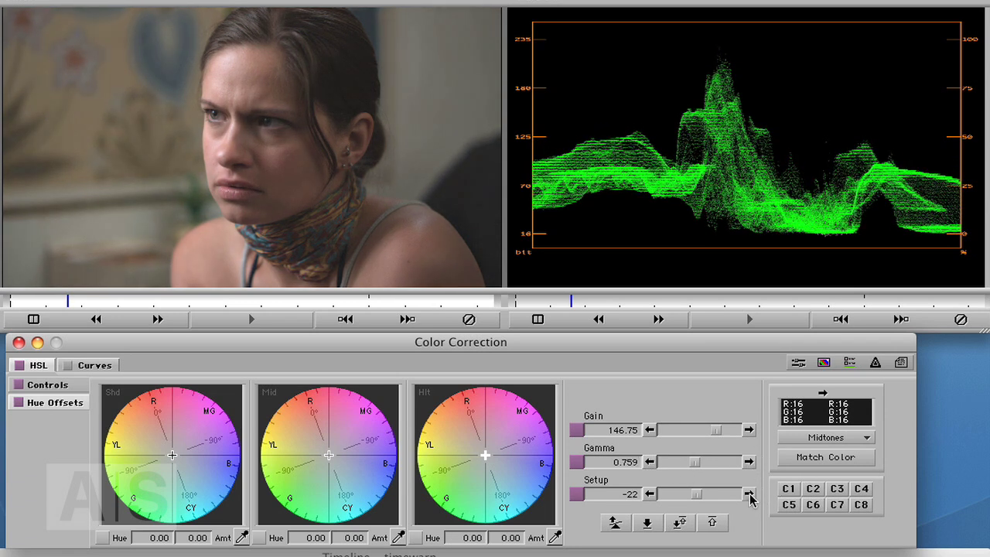
left_click_drag(748, 493, 746, 493)
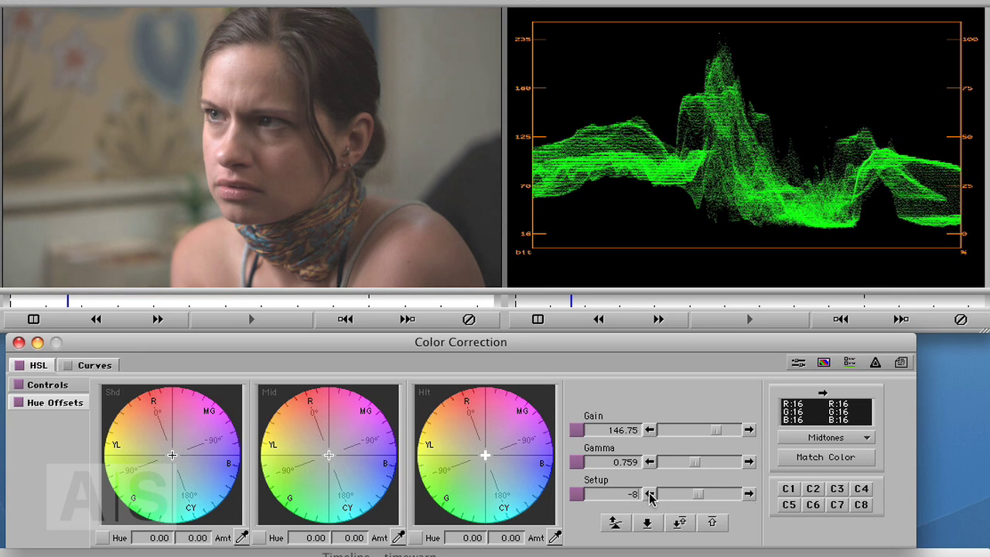
left_click_drag(650, 496, 653, 501)
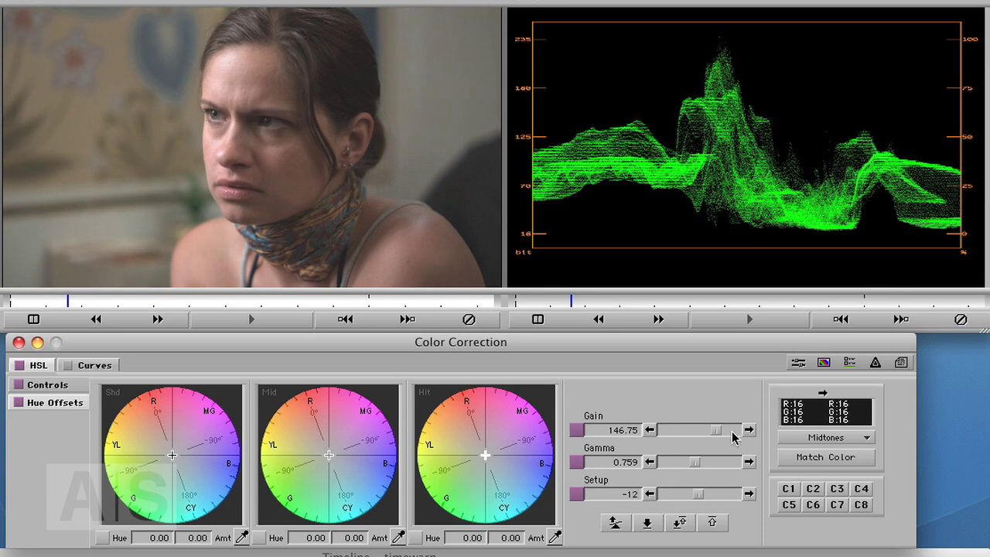
left_click_drag(748, 430, 749, 431)
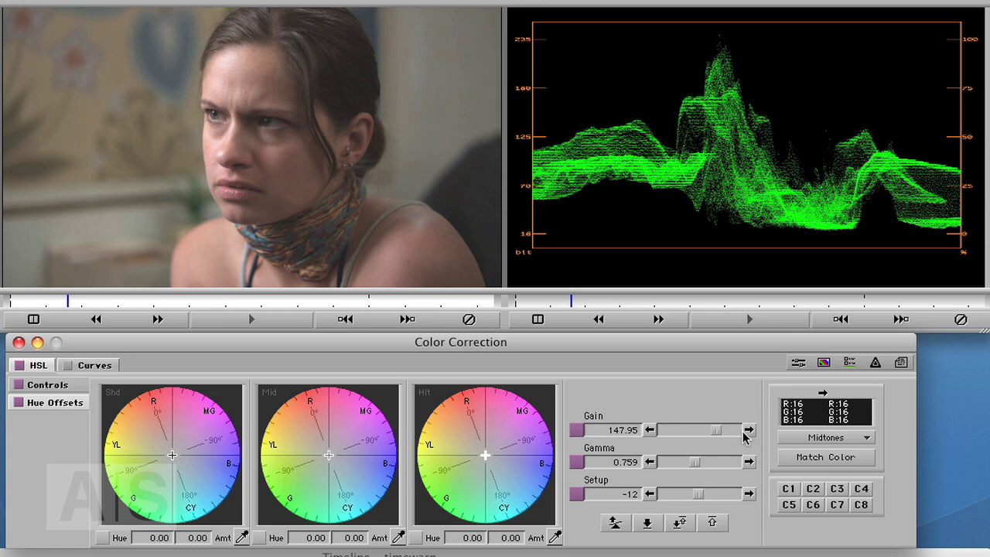
Reset Gamma to 1.000, then compare by resetting Gain and Setup and undoing it.
left_click(577, 463)
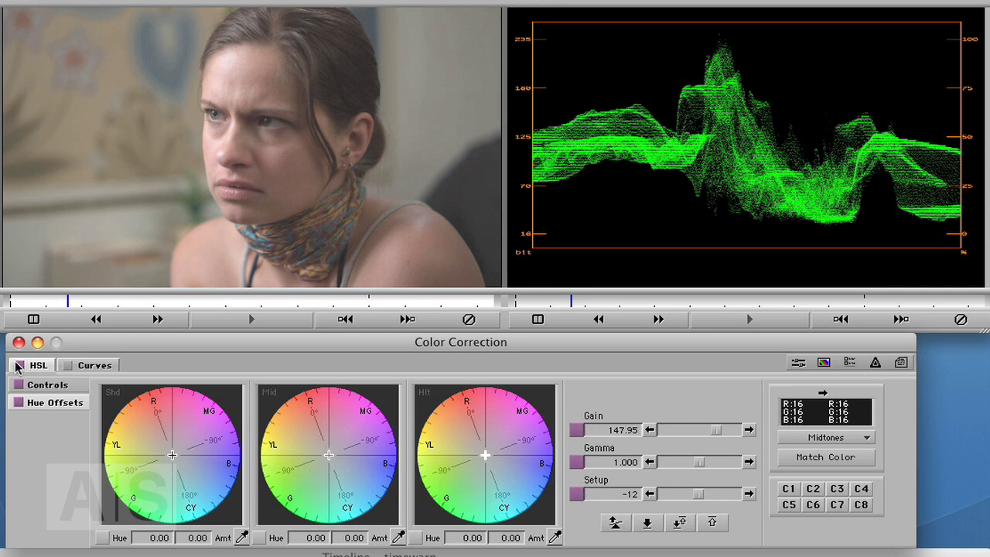
left_click(18, 403)
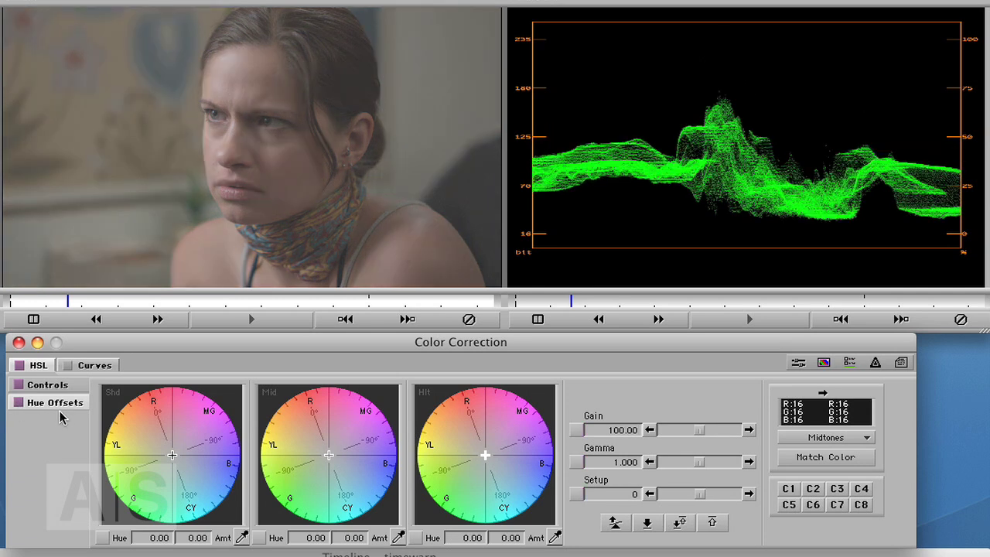
key("super+z")
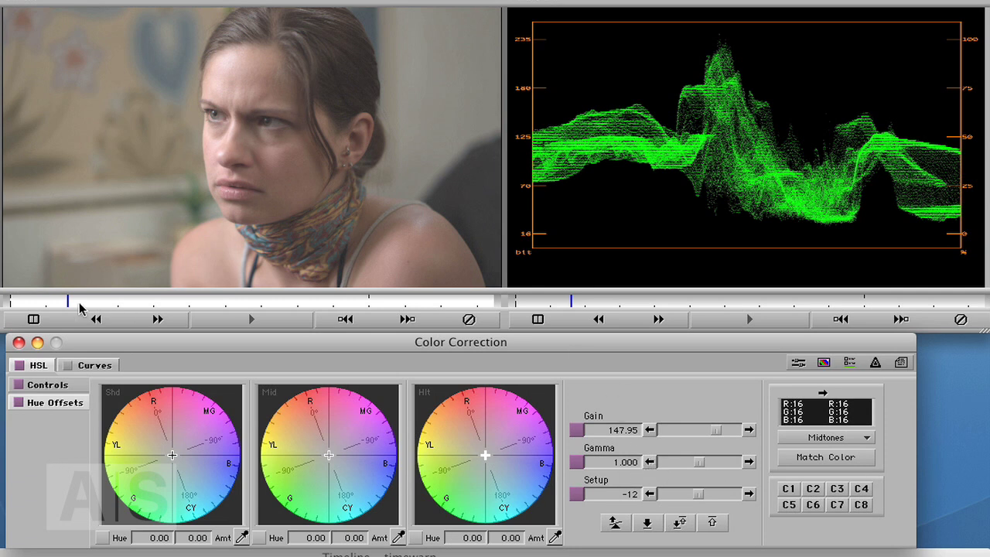
Scrub back and forth through the close-up to review the correction.
left_click_drag(69, 302, 258, 302)
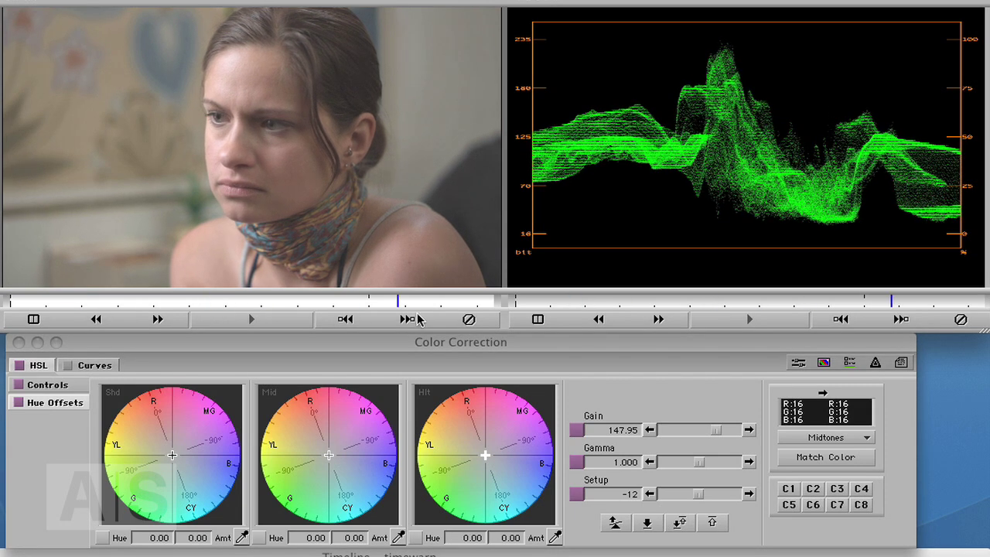
left_click_drag(346, 317, 146, 305)
left_click(189, 308)
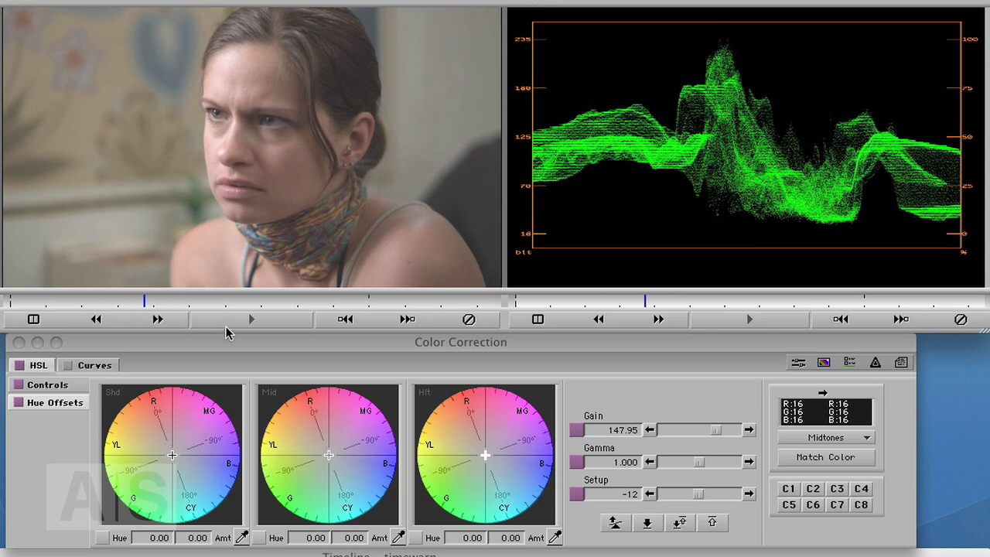
Lower the Gamma to 0.871 and the Setup to -15, keeping Gain at 148.15.
left_click(650, 462)
left_click(649, 463)
left_click(649, 463)
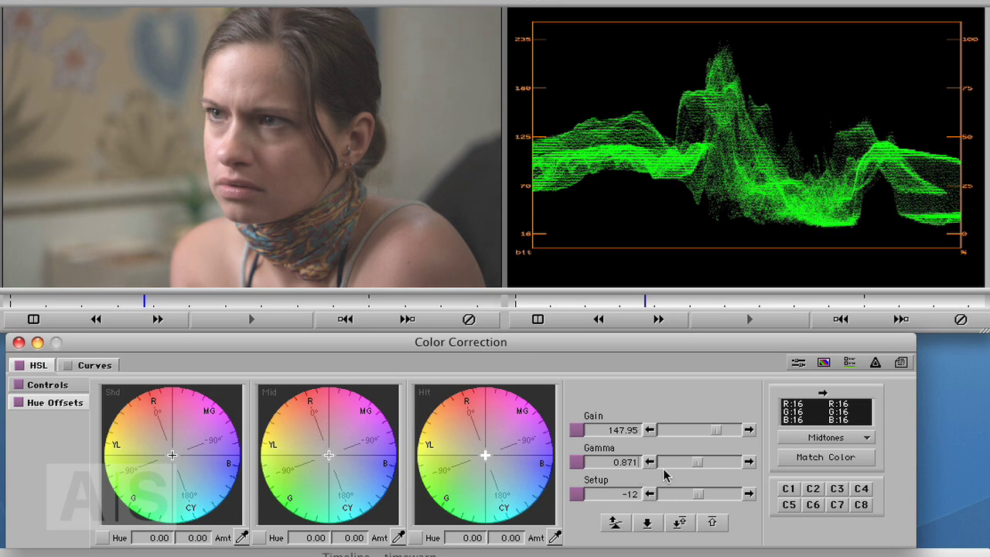
left_click(650, 493)
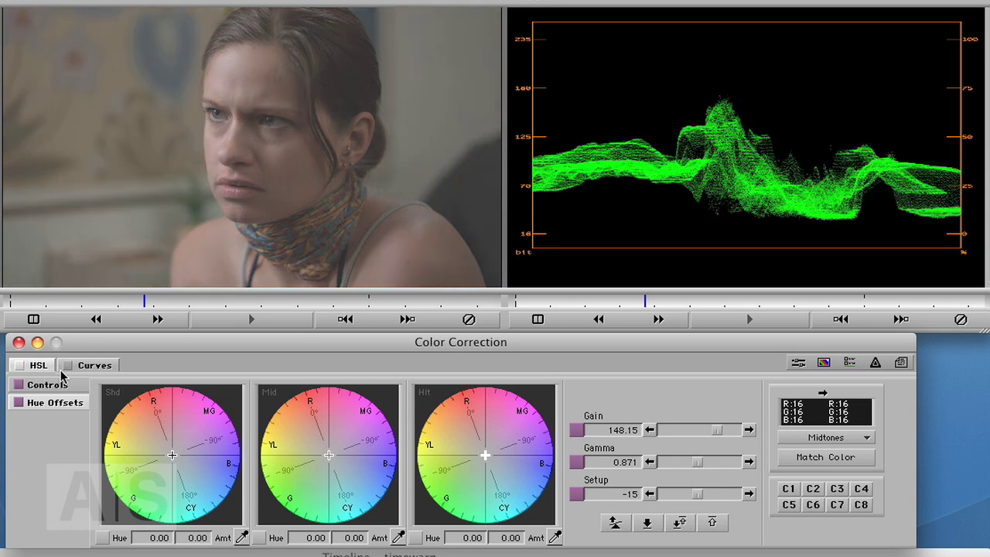
Flip between the HSL and Curves pages and toggle HSL off and on for a before/after look.
left_click(93, 370)
left_click(34, 366)
left_click(96, 371)
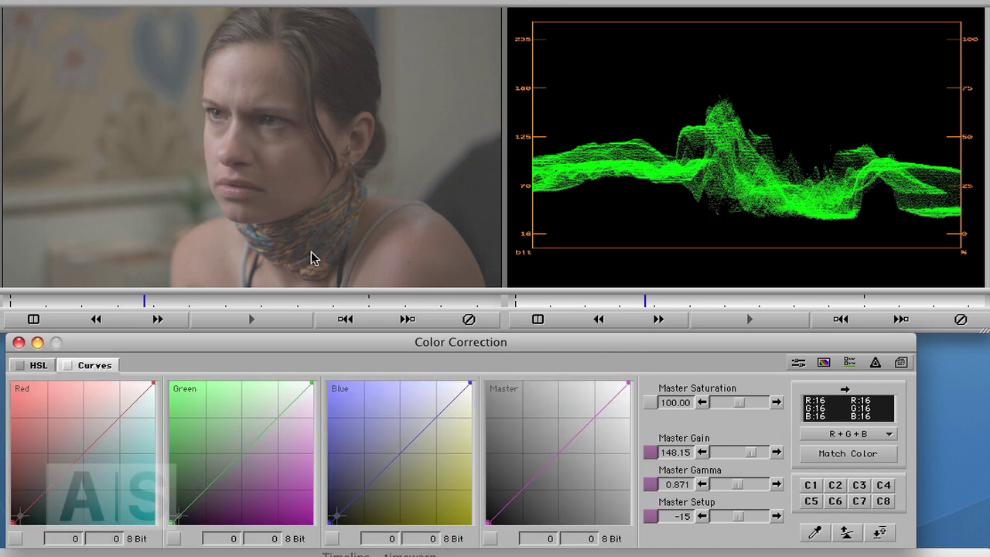
left_click(37, 367)
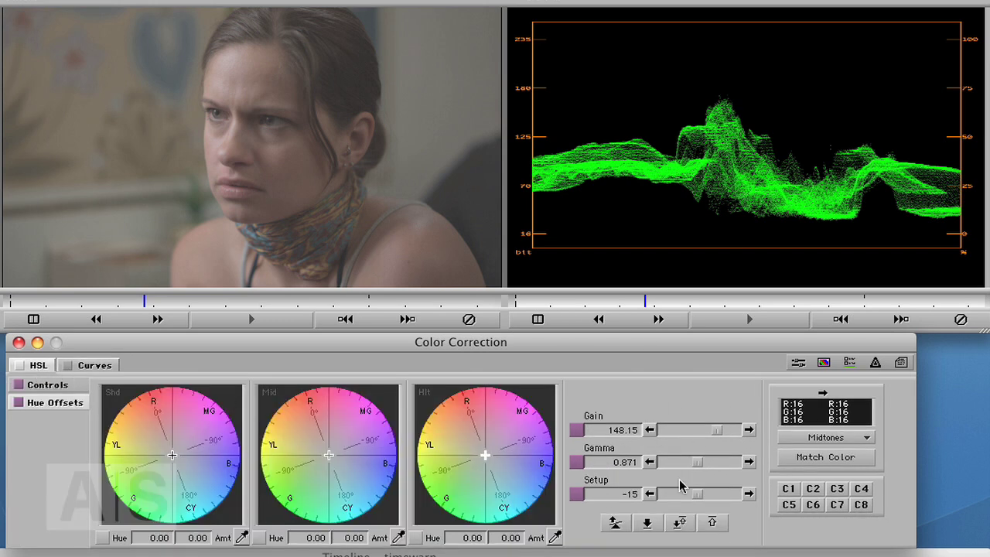
left_click(101, 369)
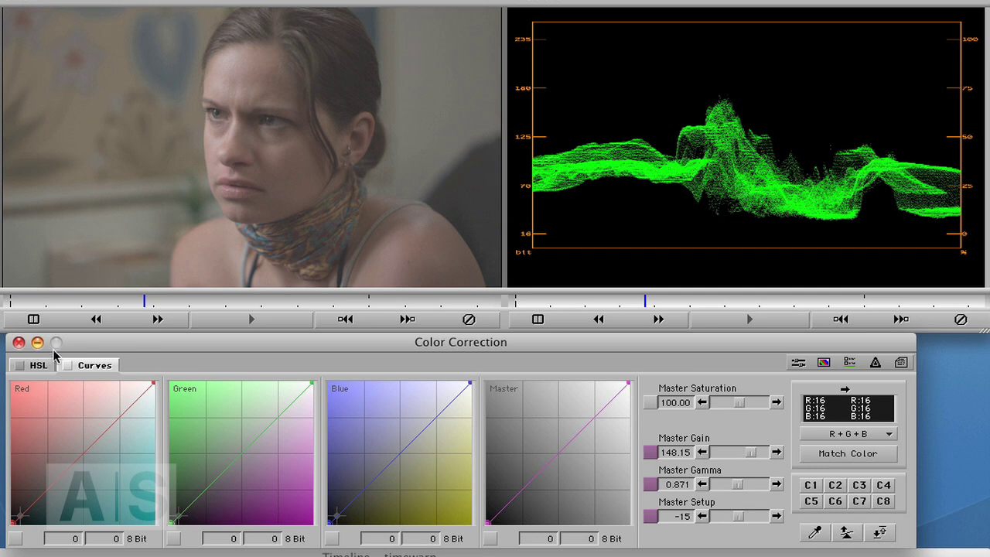
left_click(19, 366)
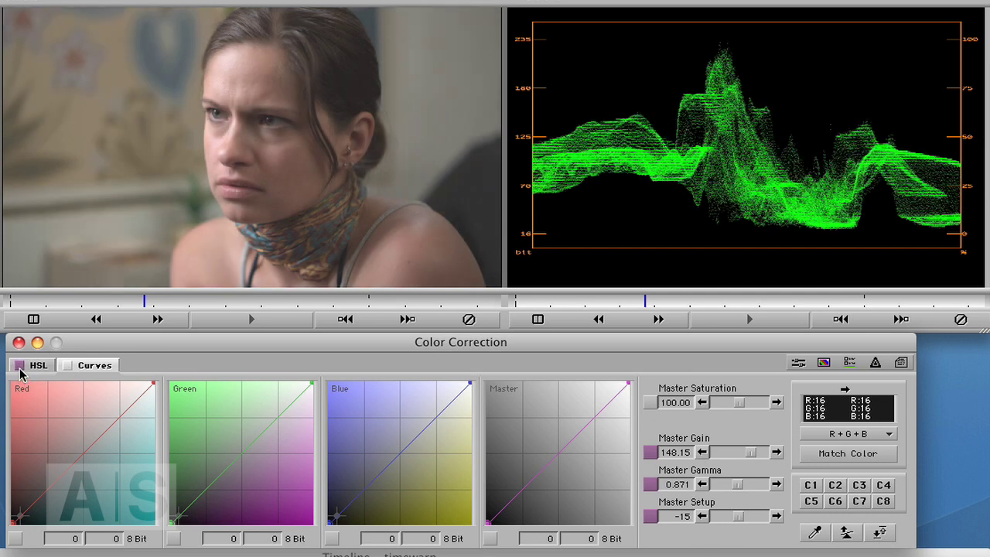
left_click(20, 367)
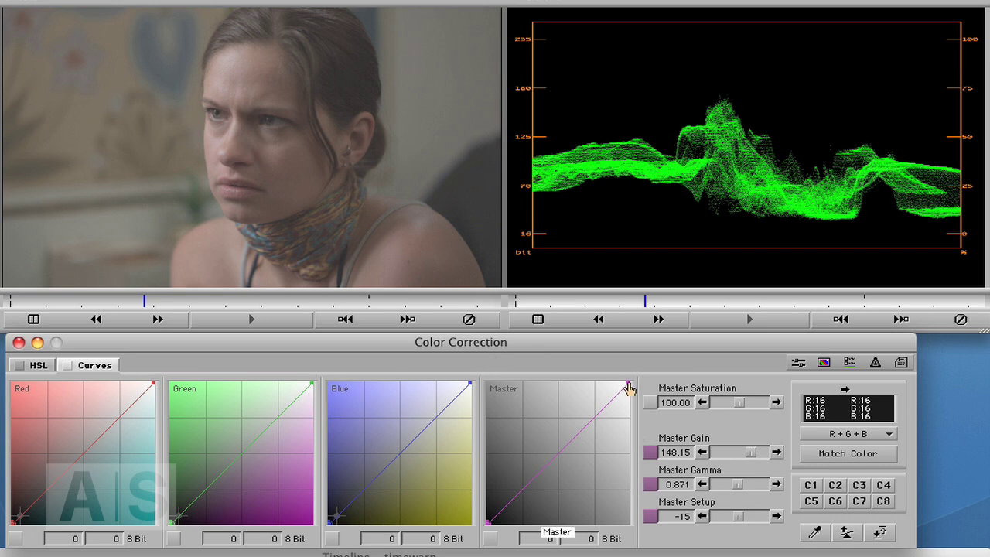
left_click_drag(628, 385, 545, 382)
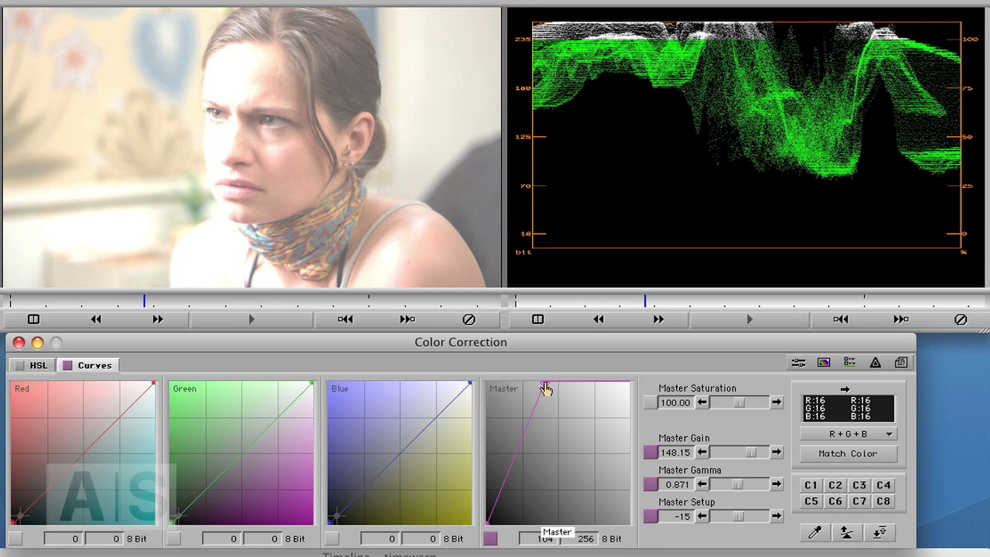
left_click_drag(545, 391, 638, 382)
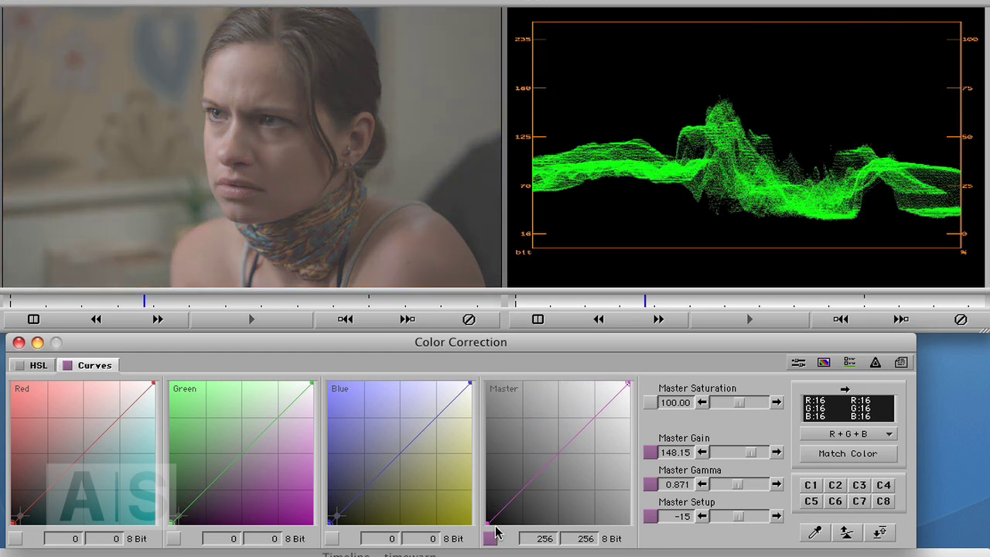
mouse_move(487, 530)
left_mouse_down()
mouse_move(500, 531)
mouse_move(493, 524)
left_mouse_up()
Set the Master curve black point to 16 in, 0 out, and drag the white point to 188 input.
left_click(559, 539)
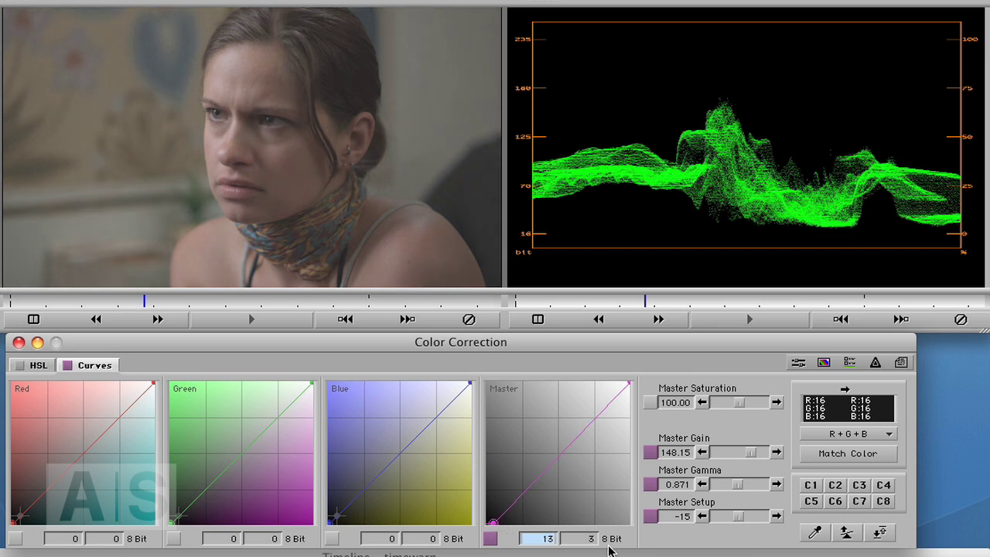
type("16")
key("Tab")
type("0")
key("Return")
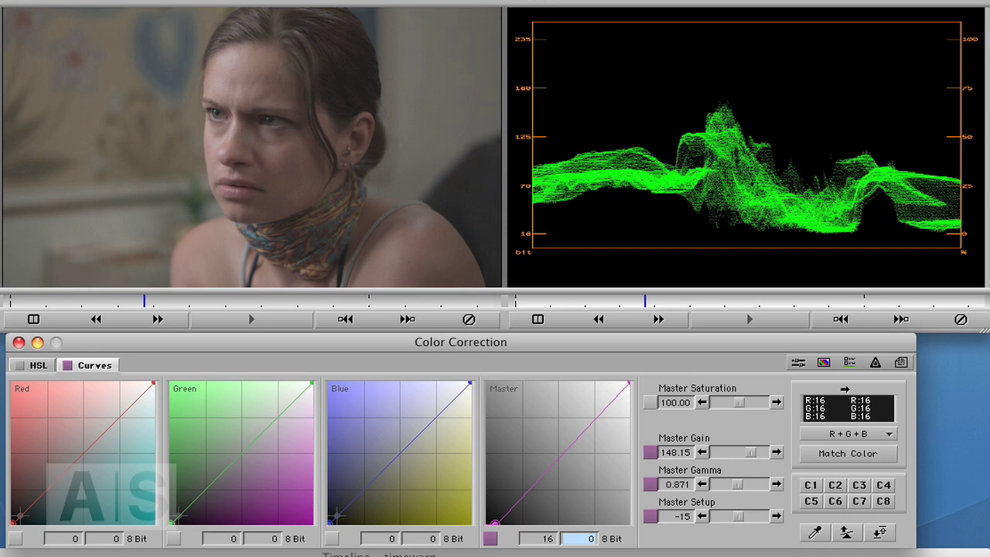
left_click(627, 385)
left_click_drag(627, 385, 592, 384)
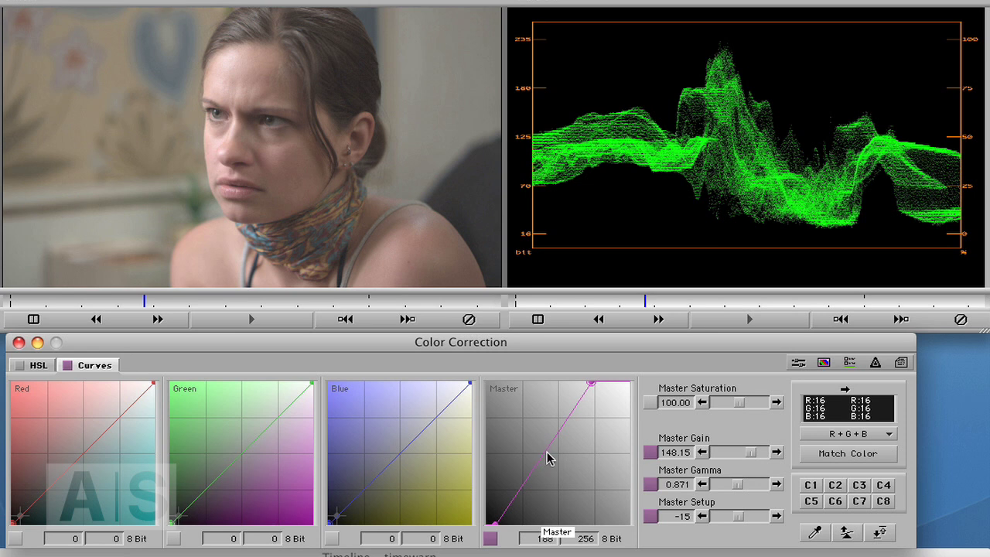
Add a midtone point on the Master curve and settle it at 80 input, 74 output.
left_click_drag(546, 457, 546, 458)
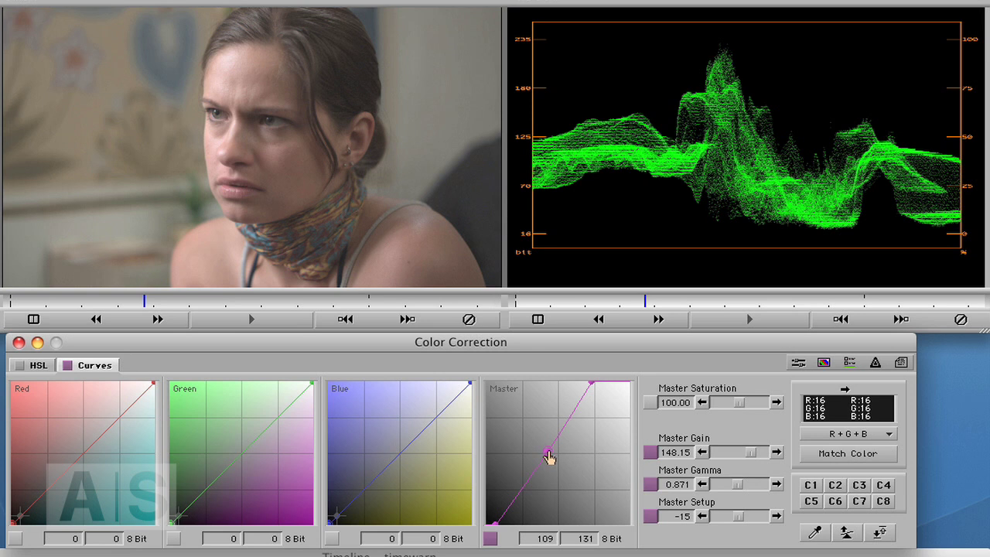
left_click_drag(547, 456, 542, 453)
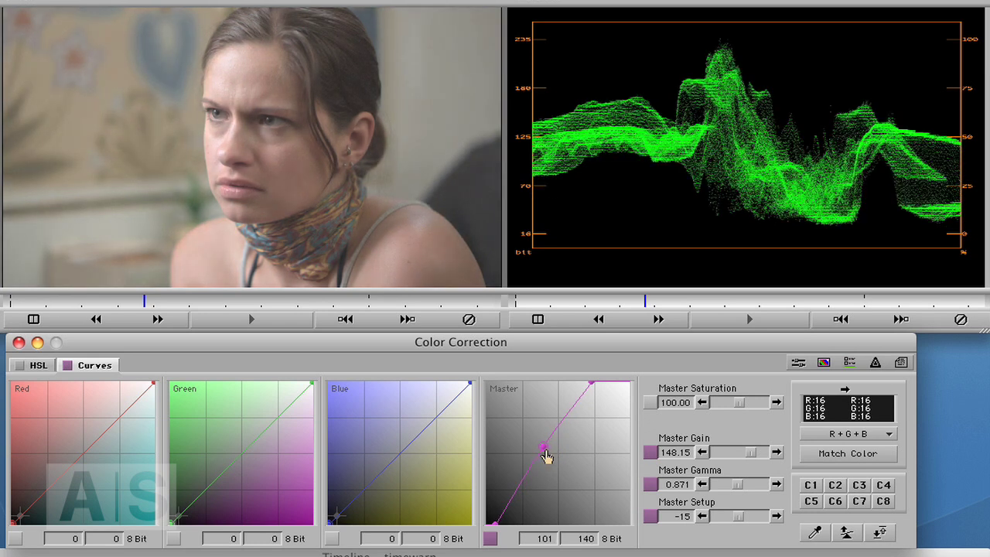
left_click_drag(545, 454, 552, 462)
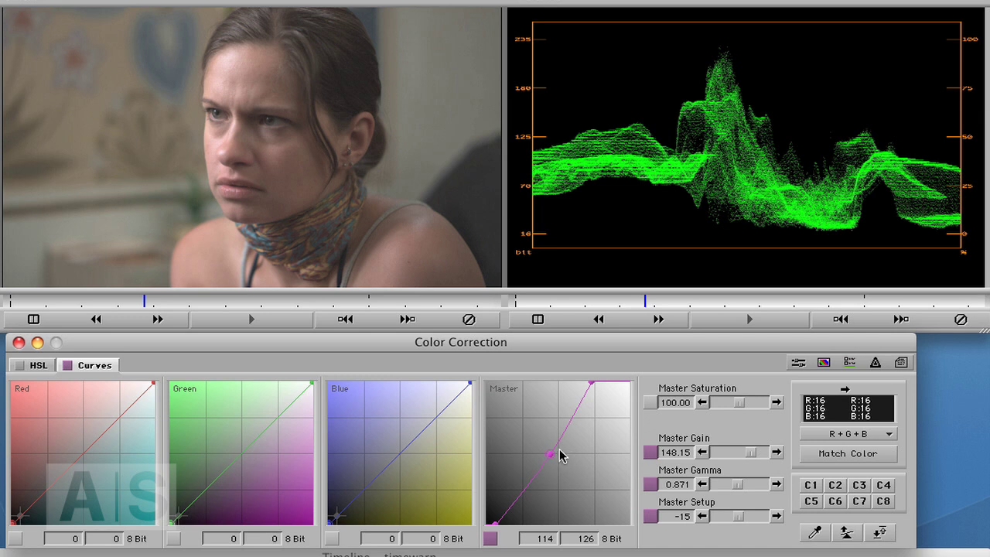
left_click_drag(550, 464, 531, 489)
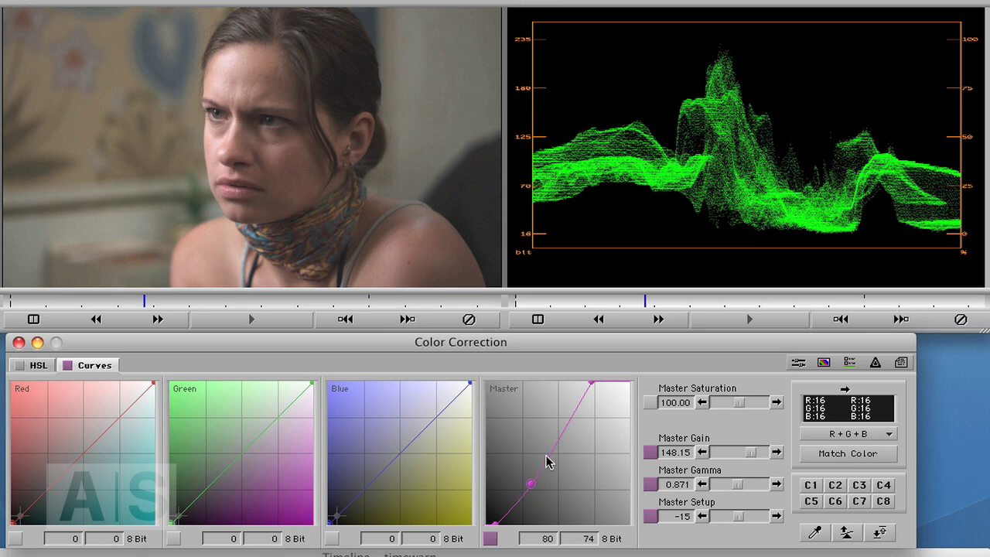
Add a second point on the Master curve and enter 125 as its input value.
left_click(550, 455)
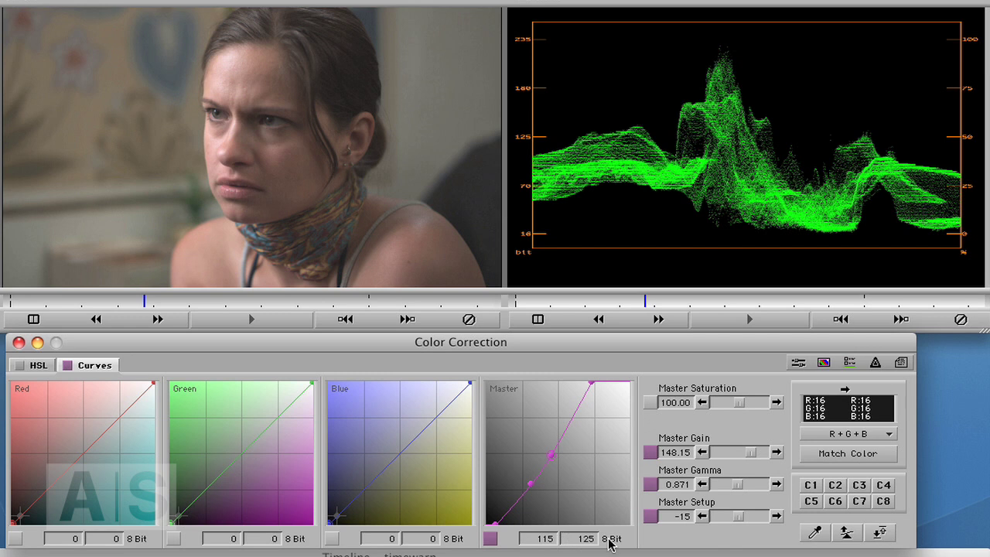
double_click(539, 539)
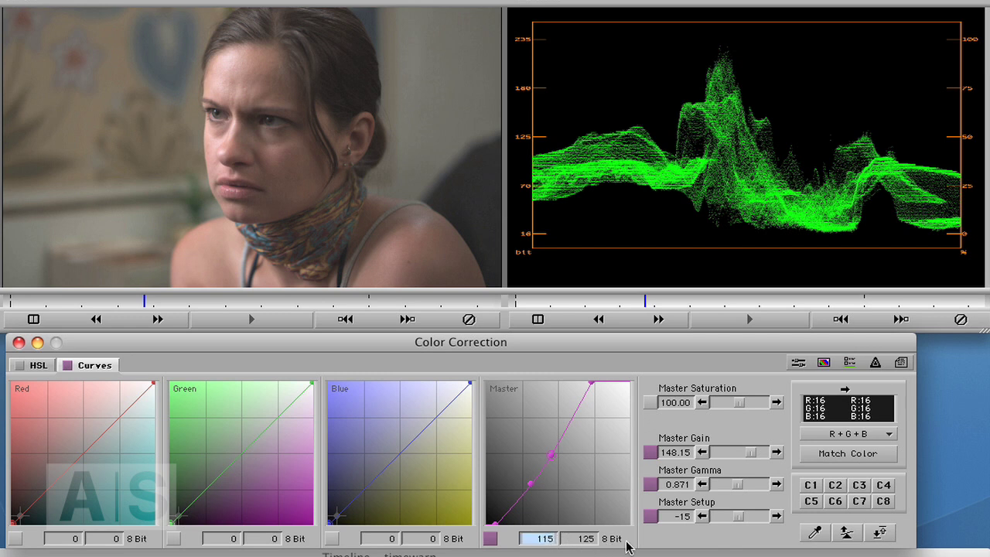
type("125")
key("Return")
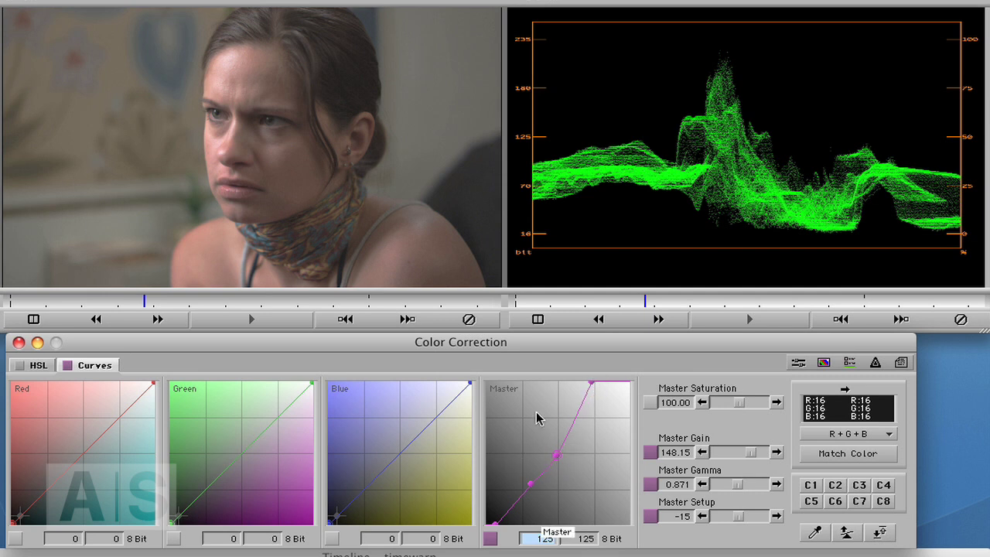
Pull the lower Master point down to 68/60, lift a new upper point, and select the middle point.
mouse_move(529, 484)
left_mouse_down()
mouse_move(517, 496)
mouse_move(520, 482)
mouse_move(505, 477)
mouse_move(532, 491)
mouse_move(533, 503)
mouse_move(552, 489)
mouse_move(532, 500)
mouse_move(539, 504)
mouse_move(527, 494)
left_mouse_up()
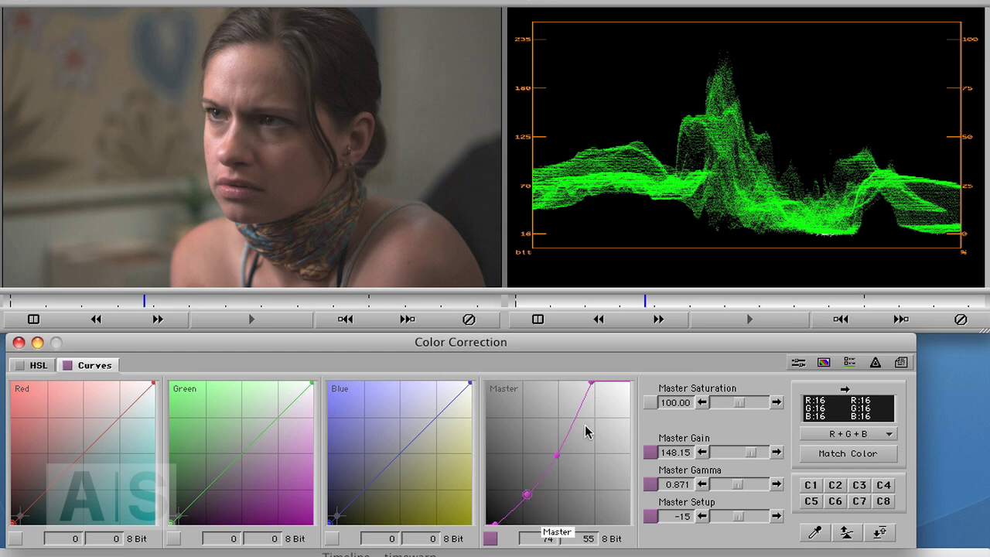
mouse_move(575, 426)
left_mouse_down()
mouse_move(567, 413)
mouse_move(572, 422)
left_mouse_up()
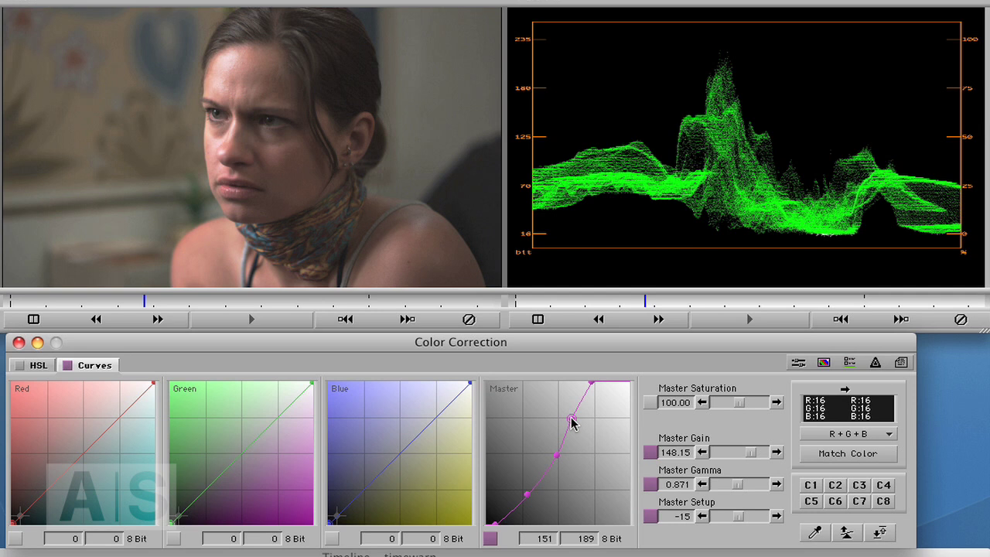
left_click(553, 460)
left_click_drag(554, 466, 545, 474)
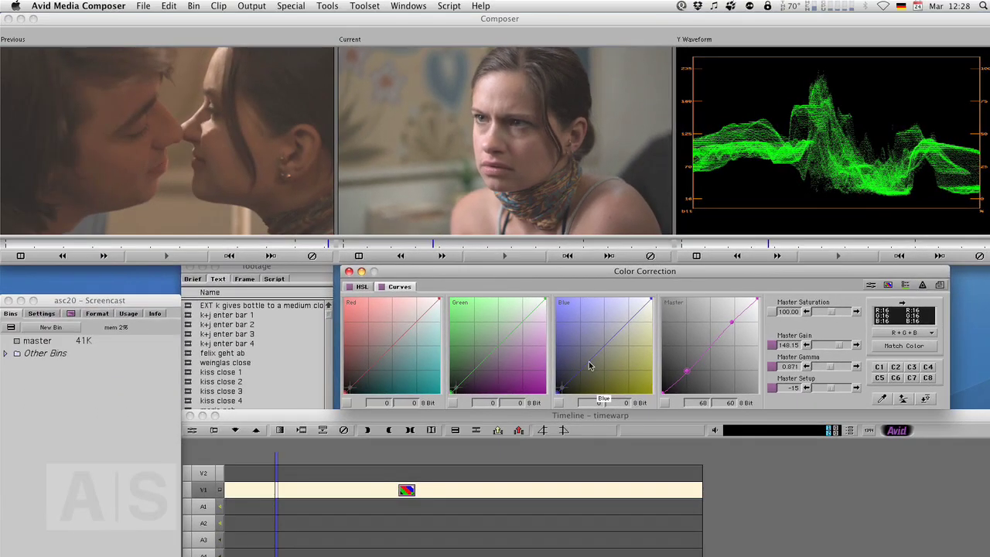
Switch from Media Composer to the Chromium browser.
key("super+Tab")
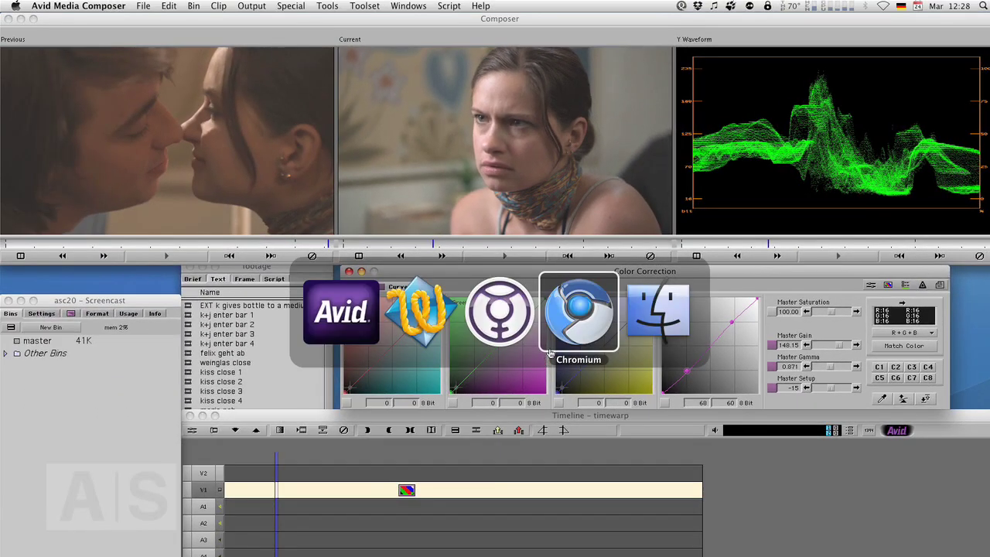
key("super+Tab")
key("super+shift+Tab")
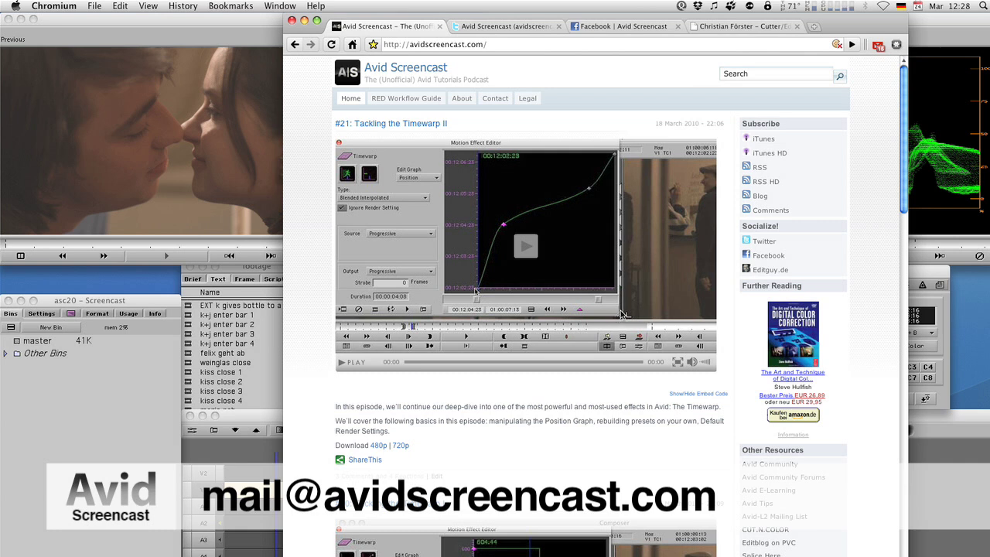
Browse the Avid Screencast Twitter and Facebook pages, ending on the editguy.de homepage.
left_click(528, 28)
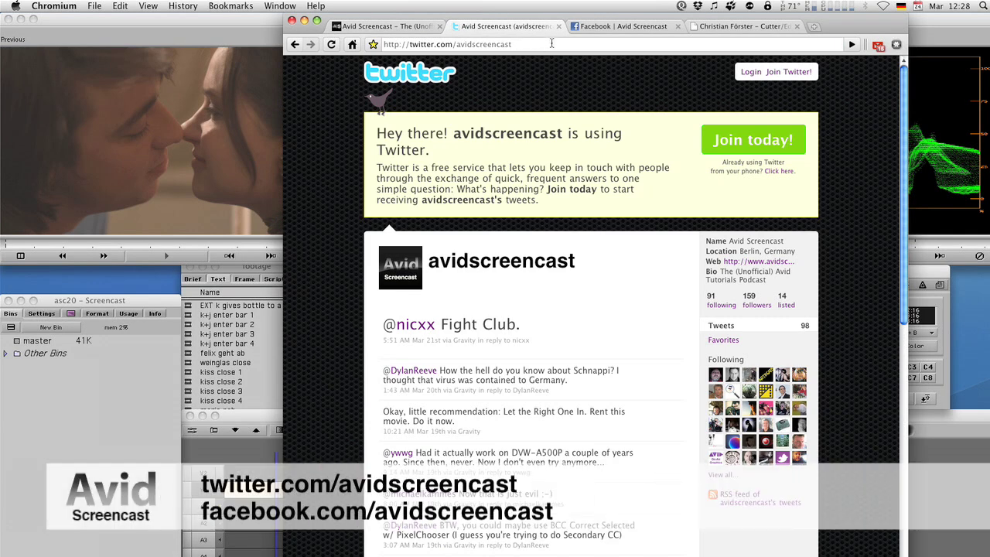
left_click(624, 30)
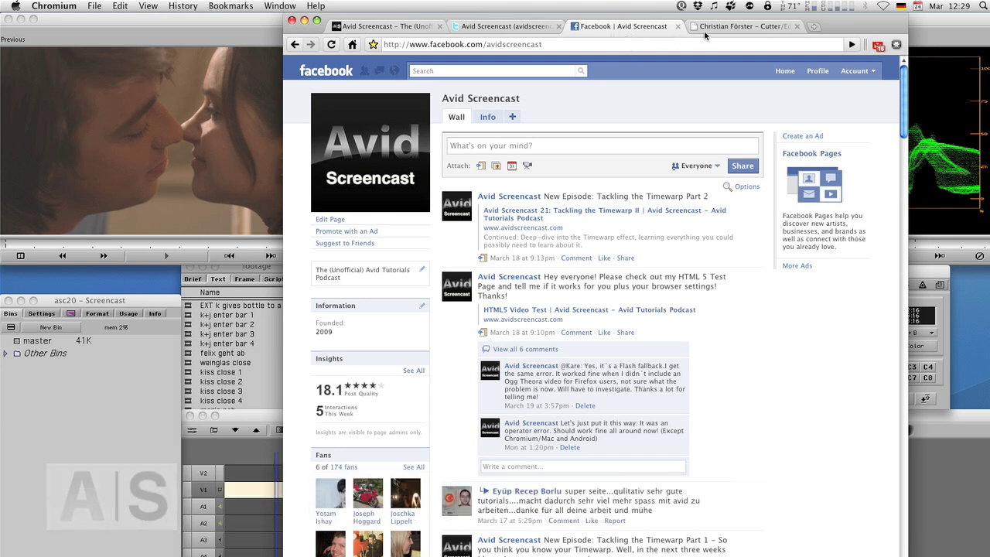
left_click(737, 29)
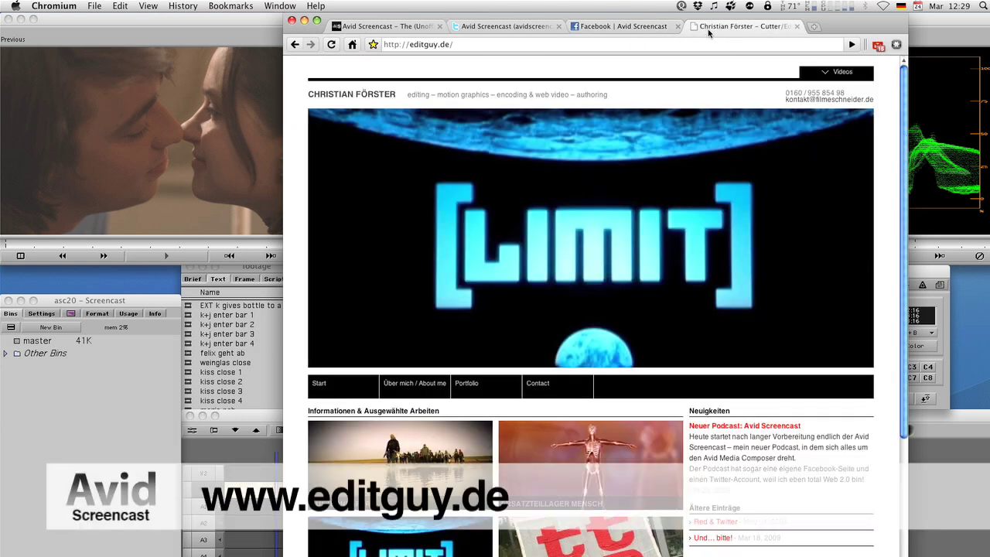